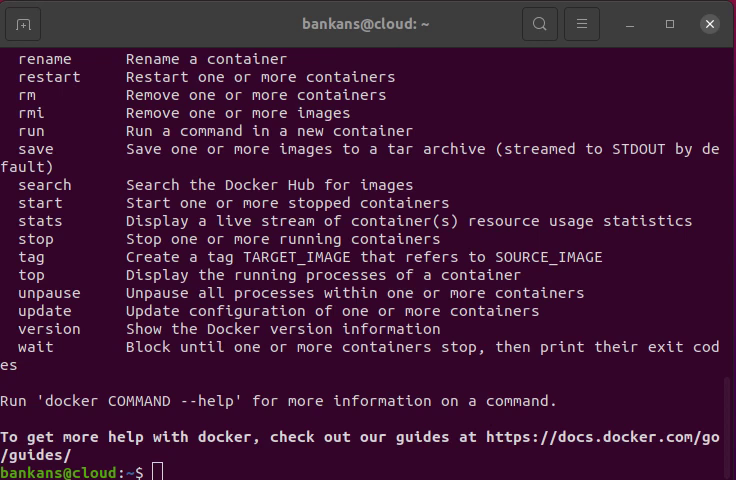
Step: Add blank prompt lines and select the word 'signed' in the Docker help output
{"action": "left_click", "coordinate": [293, 294]}
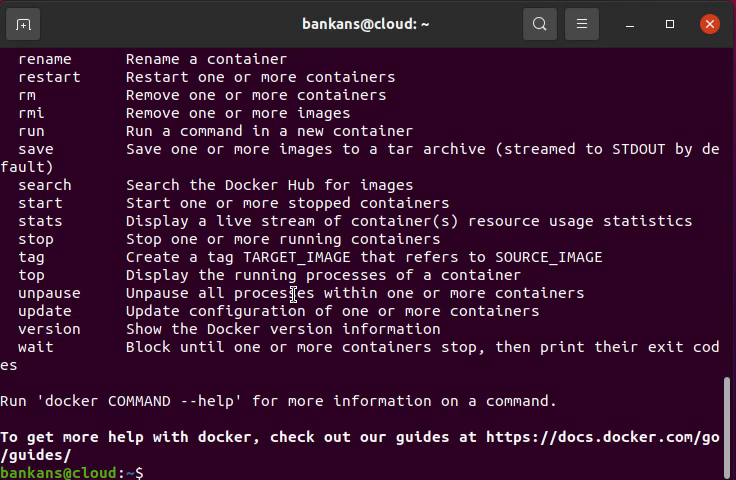
{"action": "key", "text": "Return"}
{"action": "key", "text": "Return"}
{"action": "key", "text": "Return"}
{"action": "key", "text": "Return"}
{"action": "key", "text": "Return"}
{"action": "key", "text": "Return"}
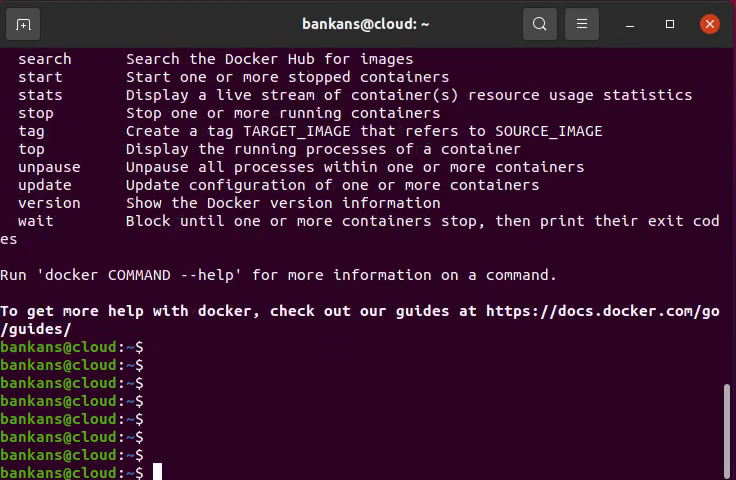
{"action": "key", "text": "Return"}
{"action": "key", "text": "Return"}
{"action": "key", "text": "Return"}
{"action": "key", "text": "Return"}
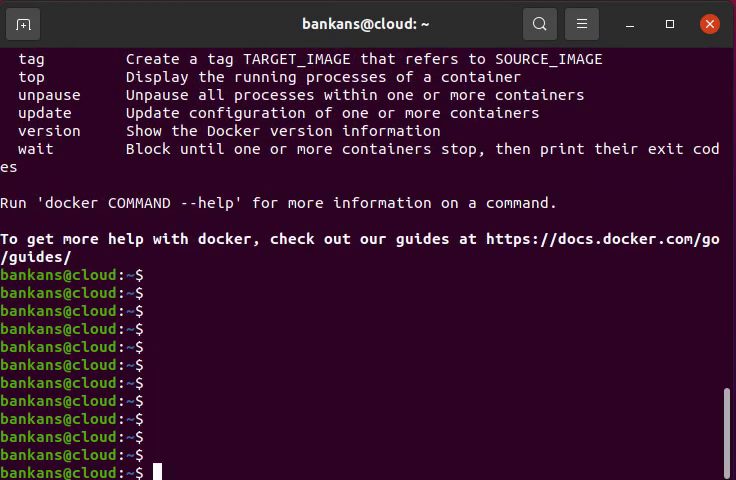
{"action": "type", "text": "docker"}
{"action": "key", "text": "Return"}
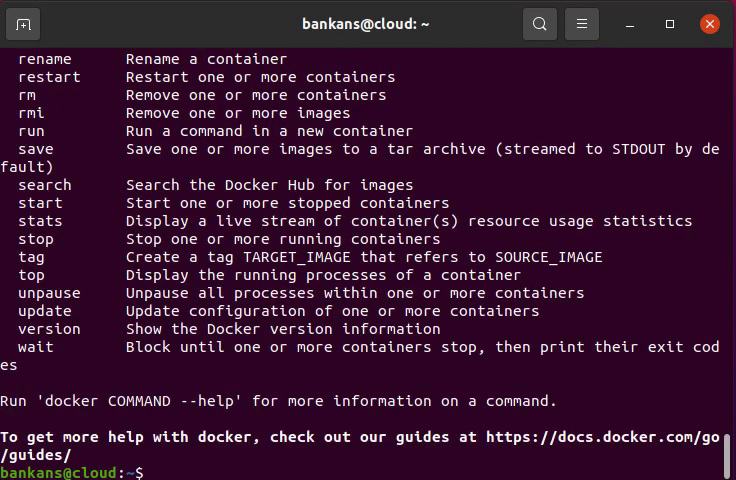
{"action": "mouse_move", "coordinate": [120, 380]}
{"action": "left_mouse_down"}
{"action": "mouse_move", "coordinate": [16, 94]}
{"action": "mouse_move", "coordinate": [3, 18]}
{"action": "mouse_move", "coordinate": [33, 386]}
{"action": "mouse_move", "coordinate": [8, 414]}
{"action": "mouse_move", "coordinate": [15, 185]}
{"action": "mouse_move", "coordinate": [33, 79]}
{"action": "mouse_move", "coordinate": [33, 102]}
{"action": "left_mouse_up"}
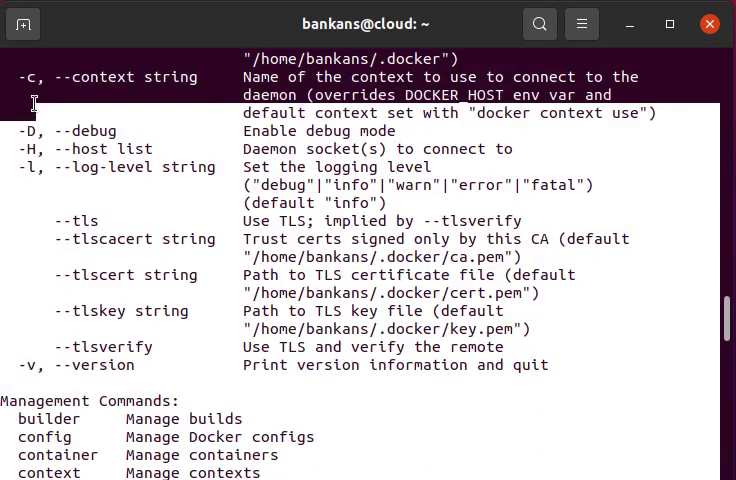
{"action": "double_click", "coordinate": [372, 236]}
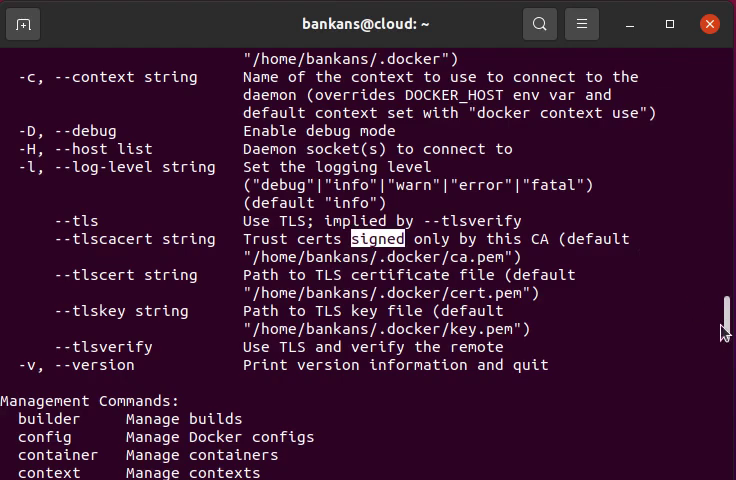
{"action": "left_click_drag", "start_coordinate": [728, 320], "coordinate": [726, 468]}
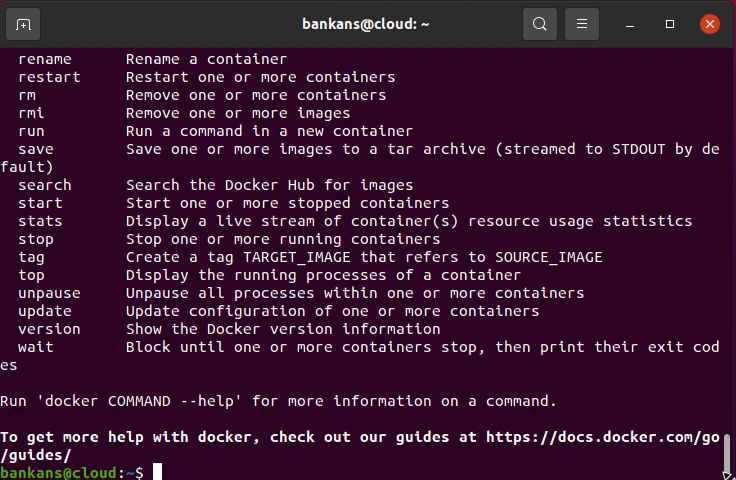
{"action": "type", "text": "docke"}
Step: Insert 'run' before ubuntu and execute the docker command, entering the sudo password
{"action": "key", "text": "BackSpace"}
{"action": "key", "text": "BackSpace"}
{"action": "key", "text": "BackSpace"}
{"action": "key", "text": "BackSpace"}
{"action": "type", "text": "s"}
{"action": "type", "text": "udo docker "}
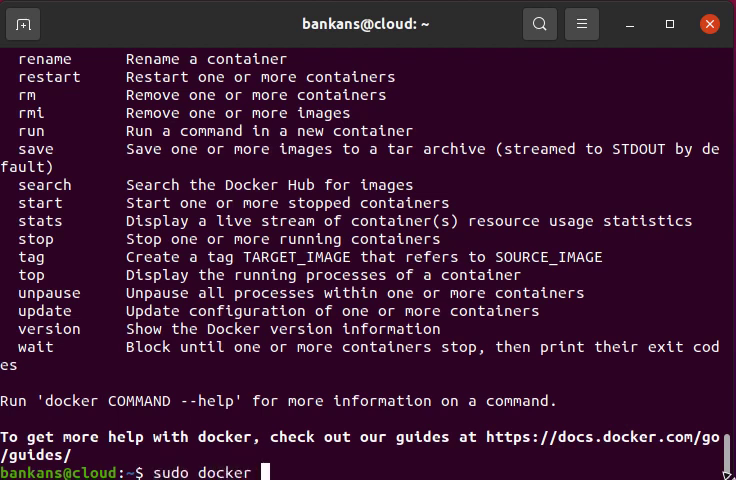
{"action": "type", "text": "-it "}
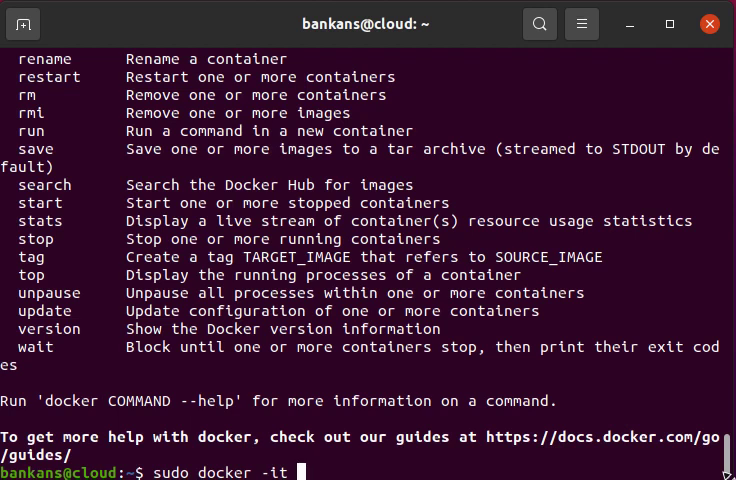
{"action": "type", "text": "ubuntu"}
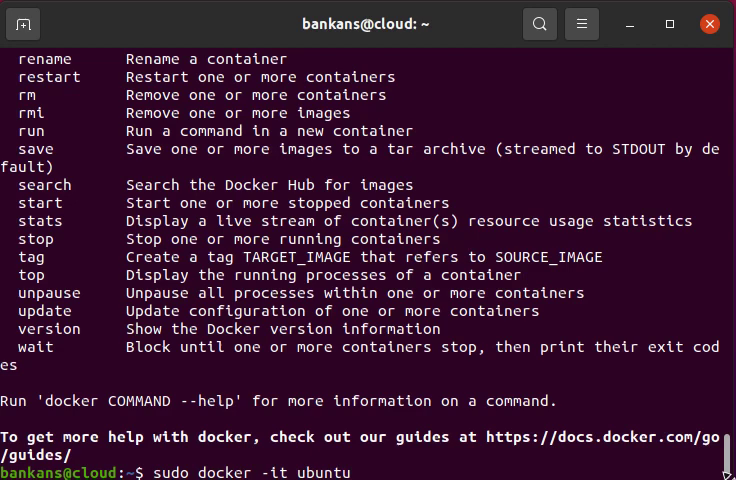
{"action": "key", "text": "Left"}
{"action": "key", "text": "Left"}
{"action": "key", "text": "Left"}
{"action": "key", "text": "Left"}
{"action": "key", "text": "Left"}
{"action": "type", "text": "run"}
{"action": "key", "text": "Return"}
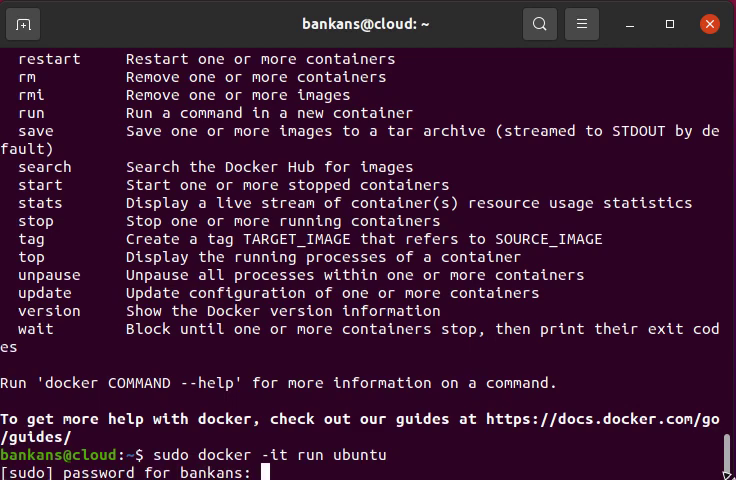
{"action": "key", "text": "Return"}
Step: Recall the docker command and move the -it option to just after run
{"action": "key", "text": "Up"}
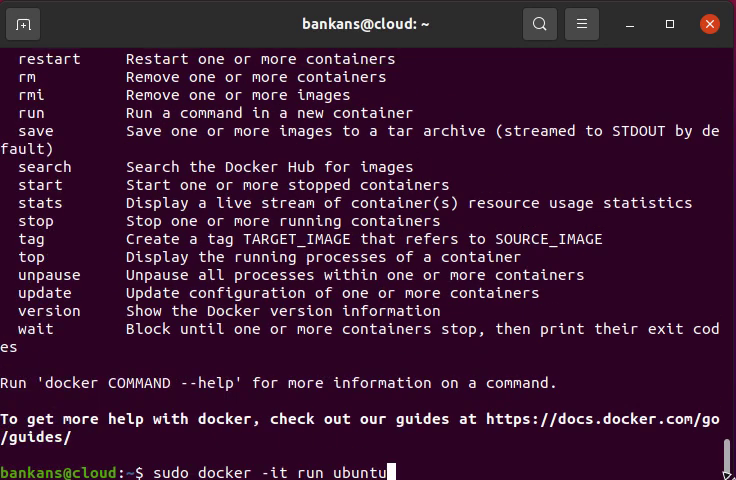
{"action": "key", "text": "Left"}
{"action": "key", "text": "Left"}
{"action": "key", "text": "Left"}
{"action": "key", "text": "Left"}
{"action": "key", "text": "BackSpace"}
{"action": "key", "text": "BackSpace"}
{"action": "key", "text": "BackSpace"}
{"action": "key", "text": "BackSpace"}
{"action": "key", "text": "Right"}
{"action": "key", "text": "Right"}
{"action": "key", "text": "Right"}
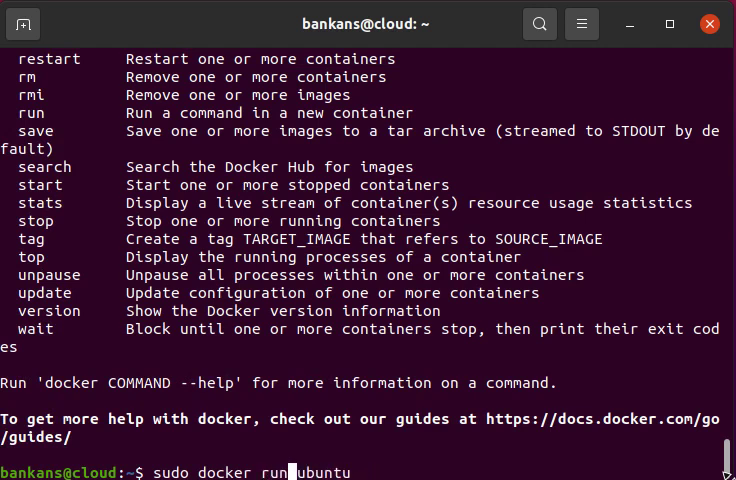
{"action": "type", "text": "-it"}
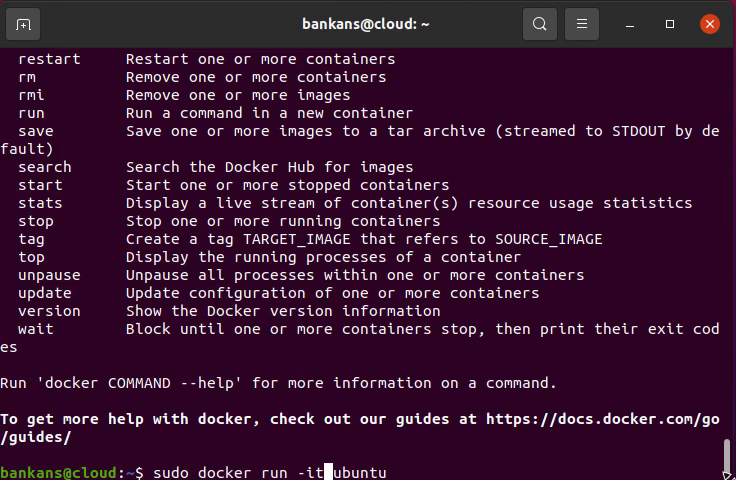
Step: Run 'sudo docker run -it ubuntu', pulling the image and reaching the container root shell
{"action": "key", "text": "Return"}
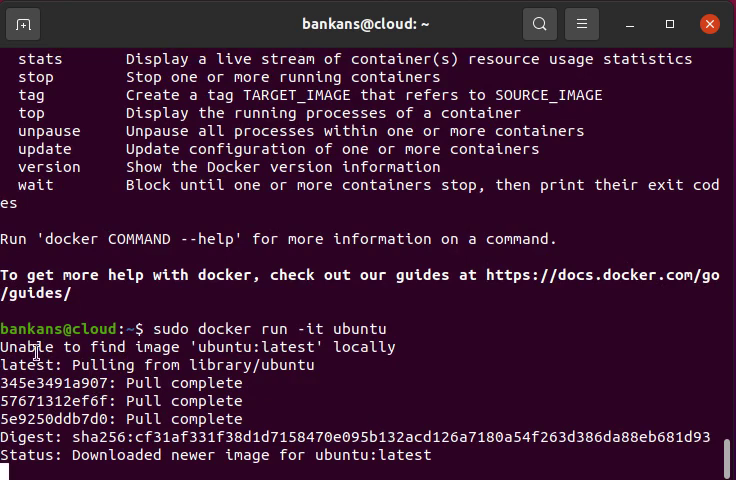
{"action": "key", "text": "Return"}
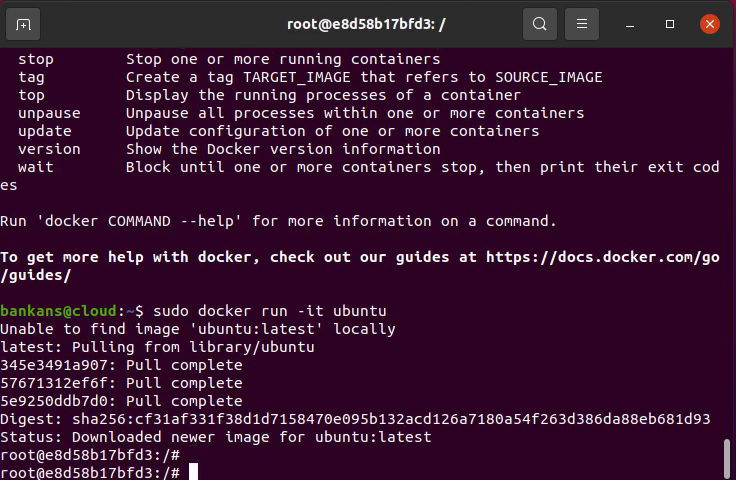
{"action": "key", "text": "Return"}
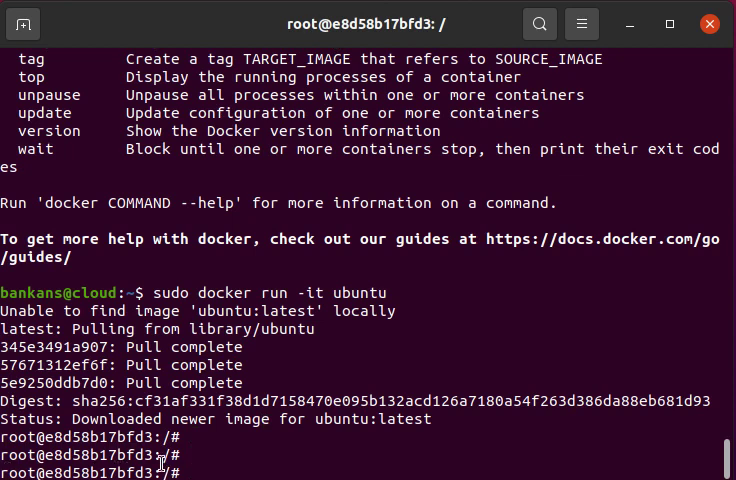
Step: Select the container's last prompt line and the host name in the earlier prompt
{"action": "triple_click", "coordinate": [194, 471]}
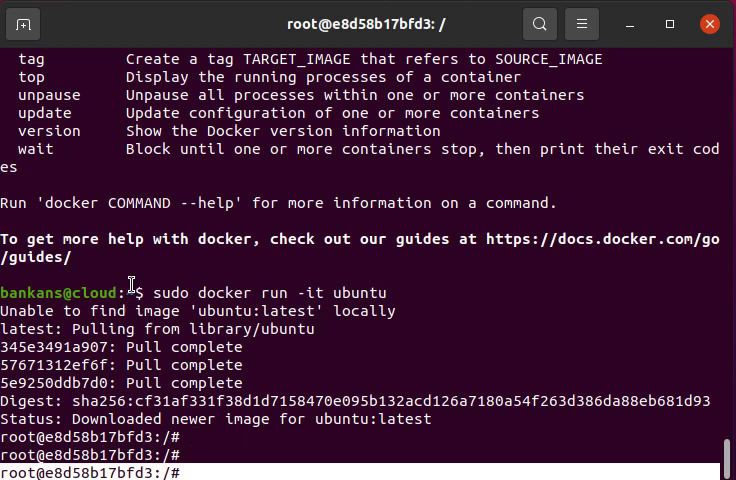
{"action": "double_click", "coordinate": [60, 292]}
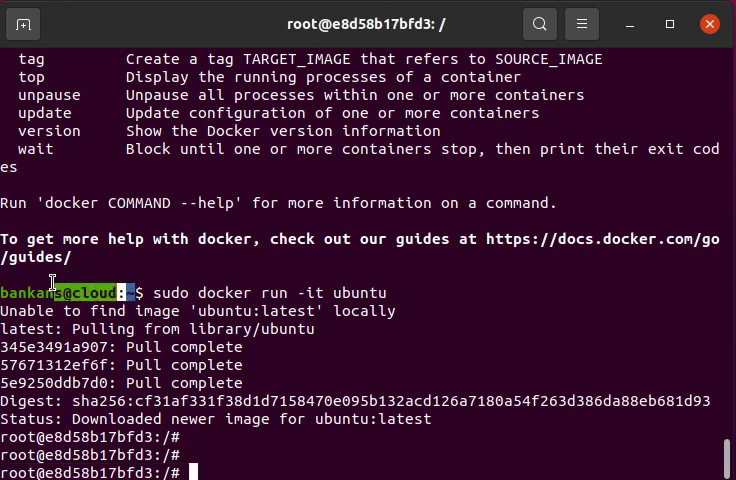
{"action": "triple_click", "coordinate": [195, 467]}
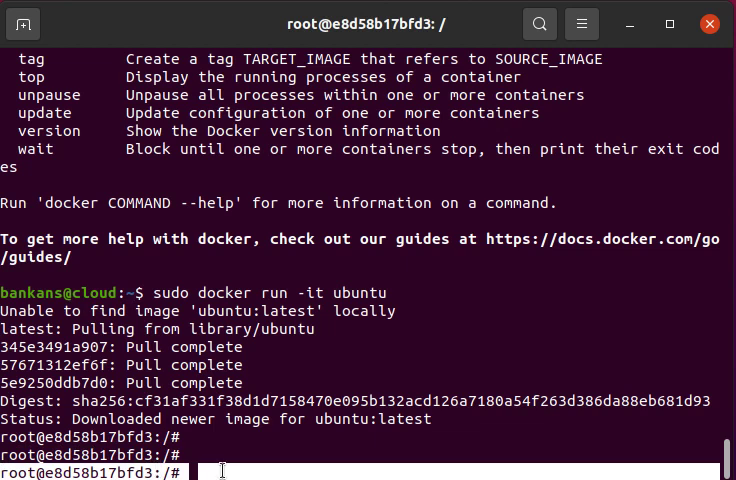
{"action": "type", "text": "p"}
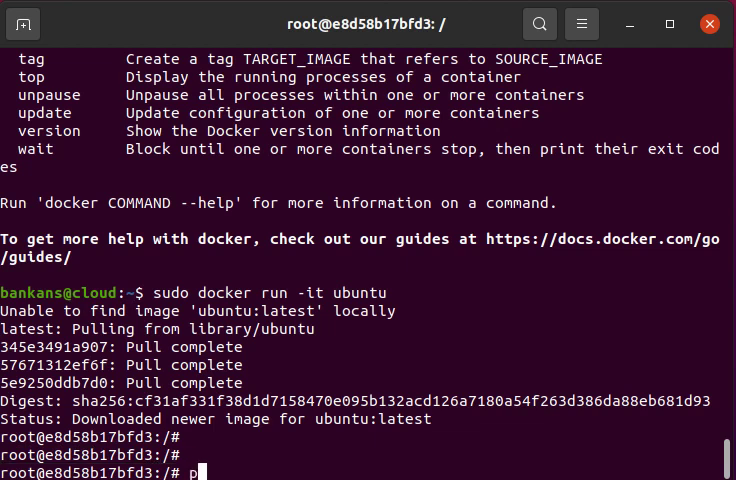
{"action": "type", "text": "ing goog"}
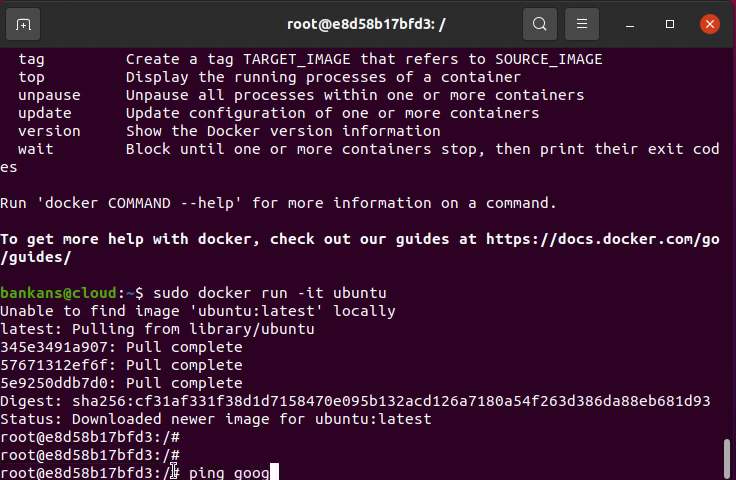
{"action": "type", "text": "le"}
Step: Ping google and google.com in the container, then select the 'command not found' error line
{"action": "key", "text": "Return"}
{"action": "type", "text": "ping google"}
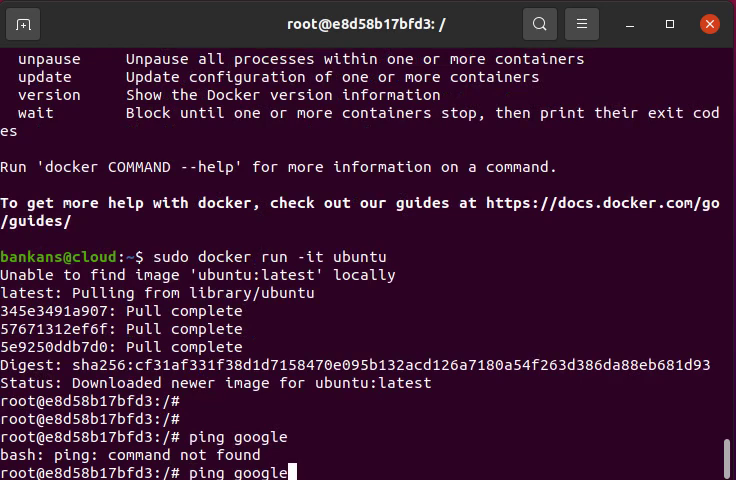
{"action": "type", "text": ".co"}
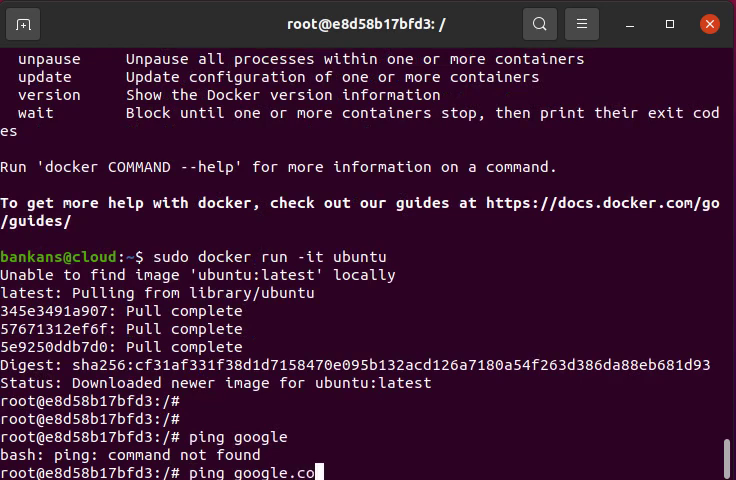
{"action": "type", "text": "m"}
{"action": "key", "text": "Return"}
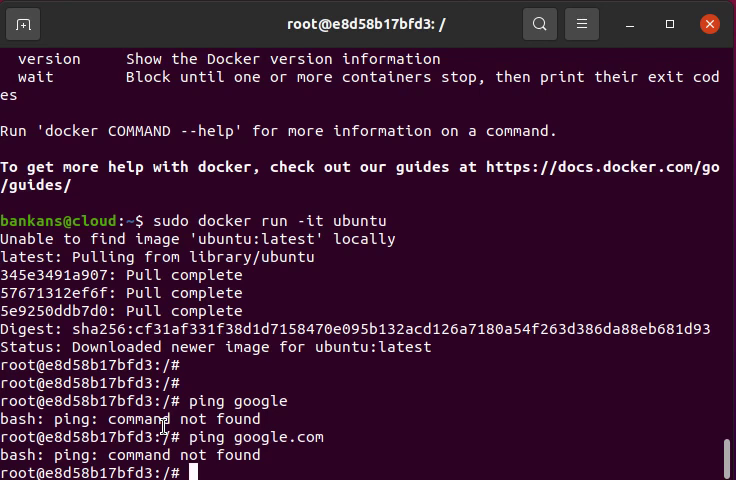
{"action": "key", "text": "Return"}
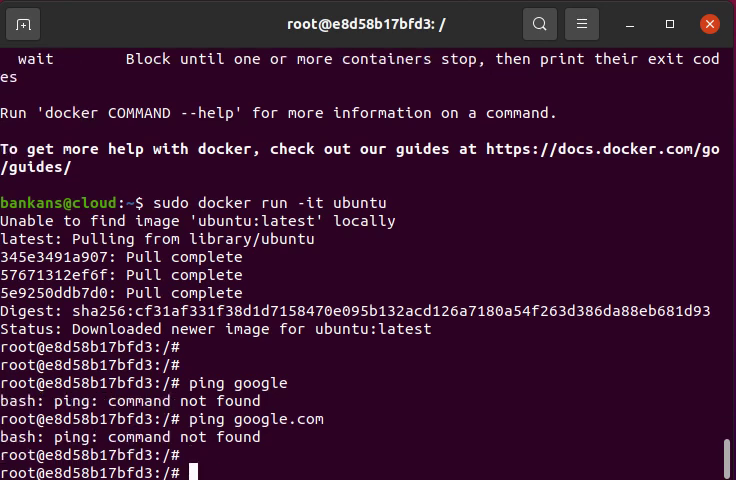
{"action": "triple_click", "coordinate": [218, 437]}
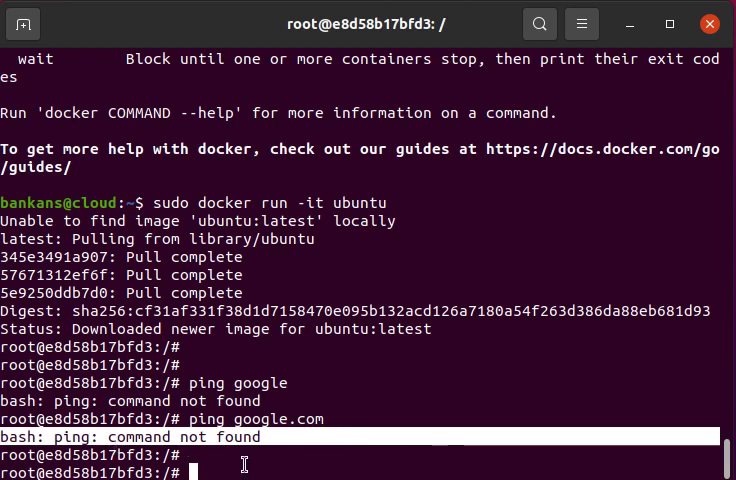
{"action": "type", "text": "apt"}
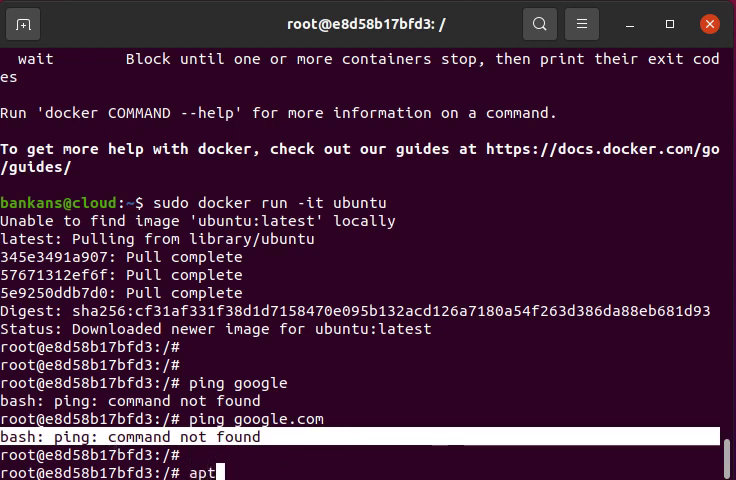
Step: View apt help, then run 'apt-get update', fetching 17.8 MB of package lists
{"action": "key", "text": "Return"}
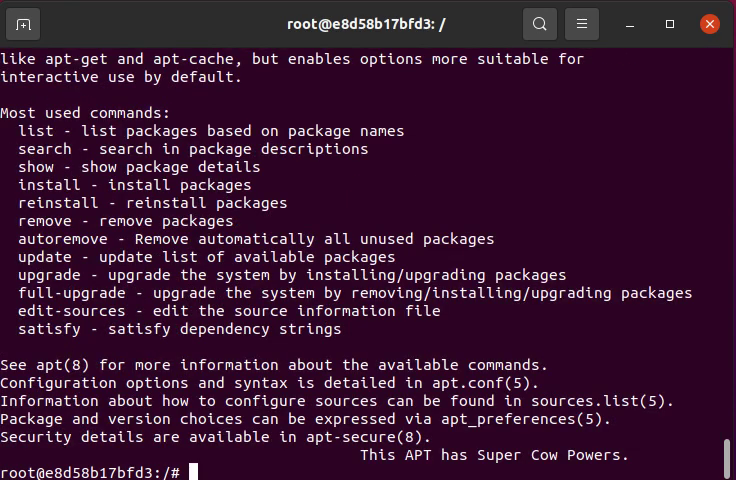
{"action": "key", "text": "Return"}
{"action": "key", "text": "Return"}
{"action": "key", "text": "Return"}
{"action": "type", "text": "a"}
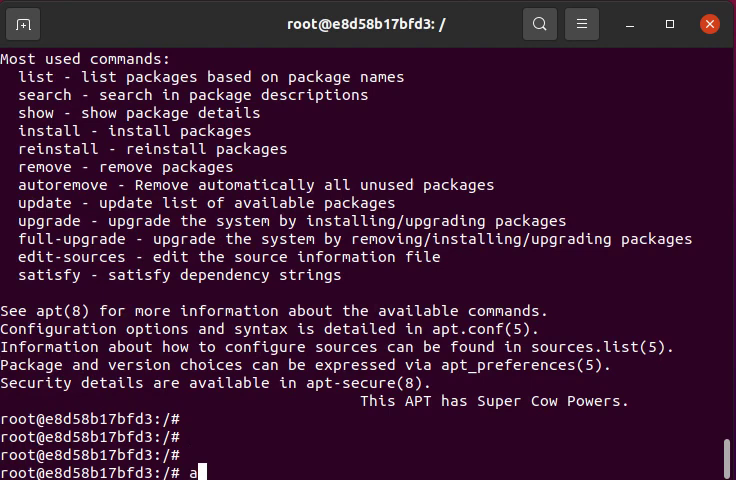
{"action": "type", "text": "pt"}
{"action": "key", "text": "BackSpace"}
{"action": "key", "text": "BackSpace"}
{"action": "key", "text": "BackSpace"}
{"action": "type", "text": "a"}
{"action": "key", "text": "BackSpace"}
{"action": "type", "text": "apt"}
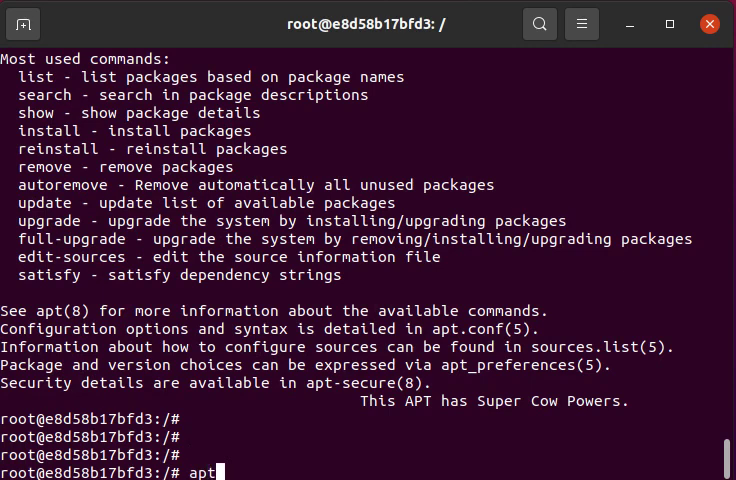
{"action": "type", "text": "-get upda"}
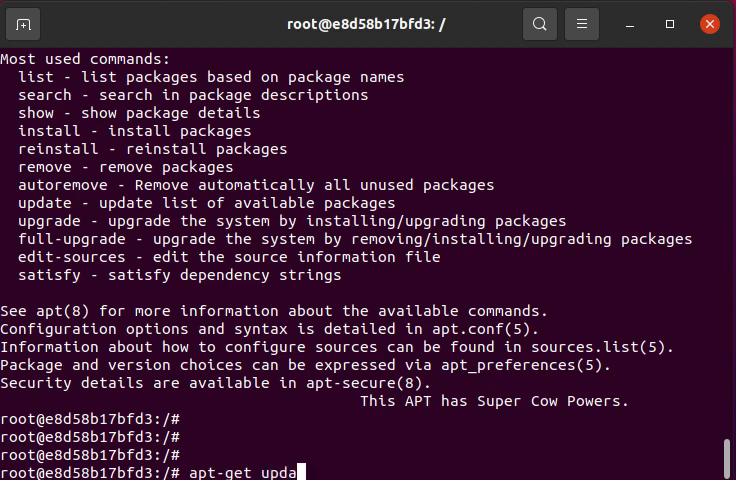
{"action": "type", "text": "te"}
{"action": "key", "text": "Return"}
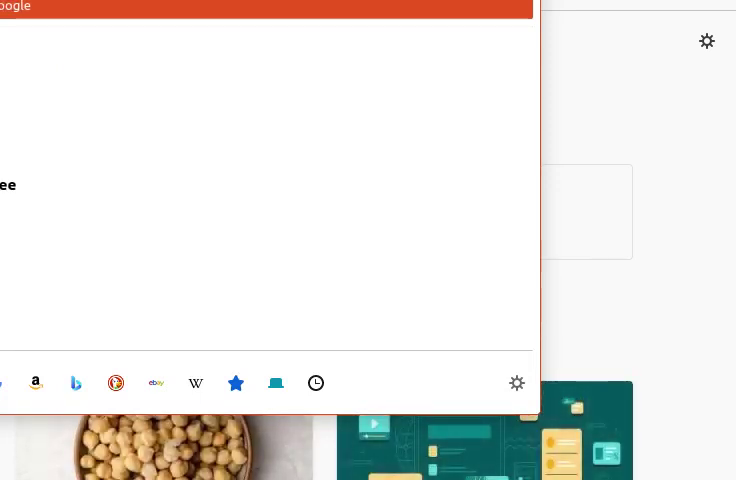
{"action": "type", "text": "linux security"}
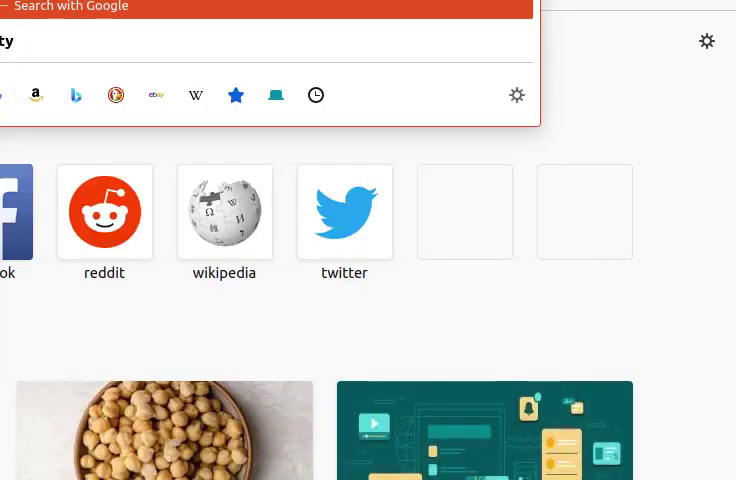
{"action": "type", "text": " ubuntu"}
Step: Search Google for using ping on the Ubuntu command line and expand the first 'People also ask' answer
{"action": "key", "text": "Return"}
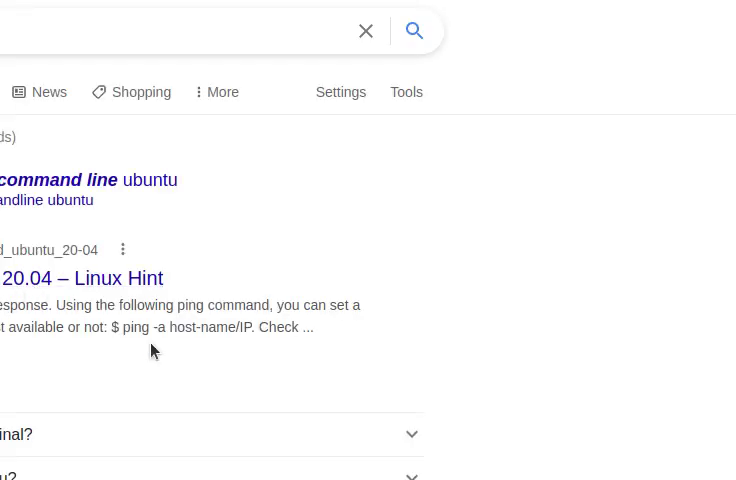
{"action": "scroll", "coordinate": [151, 348], "scroll_direction": "down", "scroll_amount": 5}
{"action": "scroll", "coordinate": [54, 102], "scroll_direction": "up", "scroll_amount": 3}
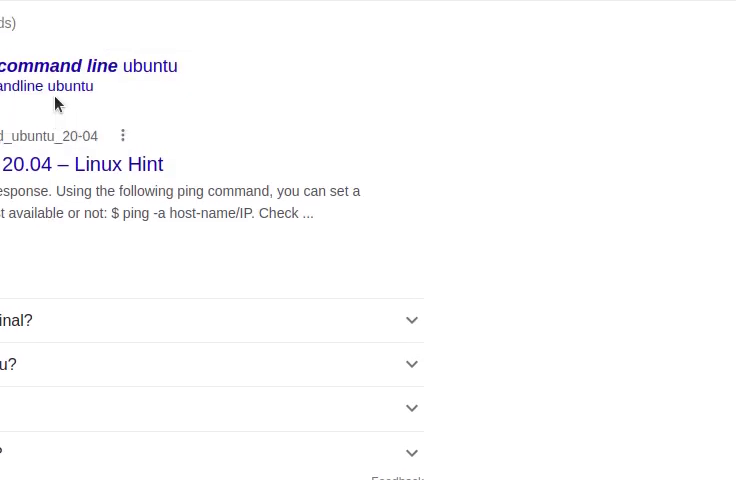
{"action": "left_click", "coordinate": [42, 328]}
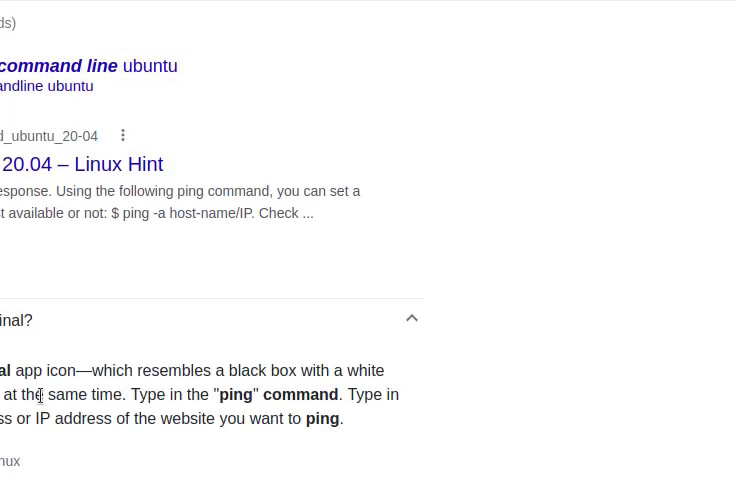
{"action": "scroll", "coordinate": [52, 388], "scroll_direction": "down", "scroll_amount": 3}
{"action": "scroll", "coordinate": [52, 388], "scroll_direction": "up", "scroll_amount": 2}
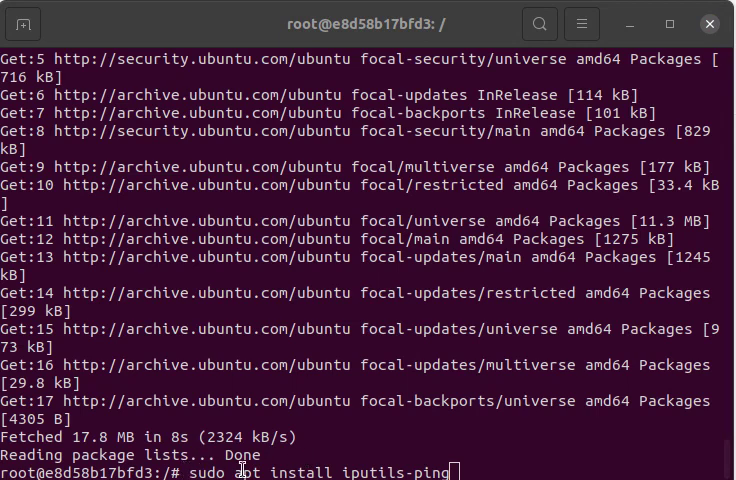
Step: Remove 'sudo' from 'apt install iputils-ping', run it, and answer Y to continue
{"action": "left_click", "coordinate": [345, 458]}
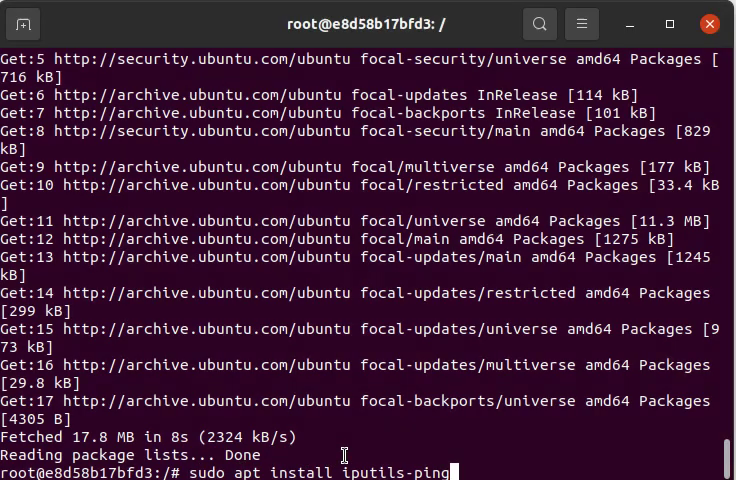
{"action": "key", "text": "Left"}
{"action": "key", "text": "Left"}
{"action": "key", "text": "Left"}
{"action": "key", "text": "Left"}
{"action": "key", "text": "Left"}
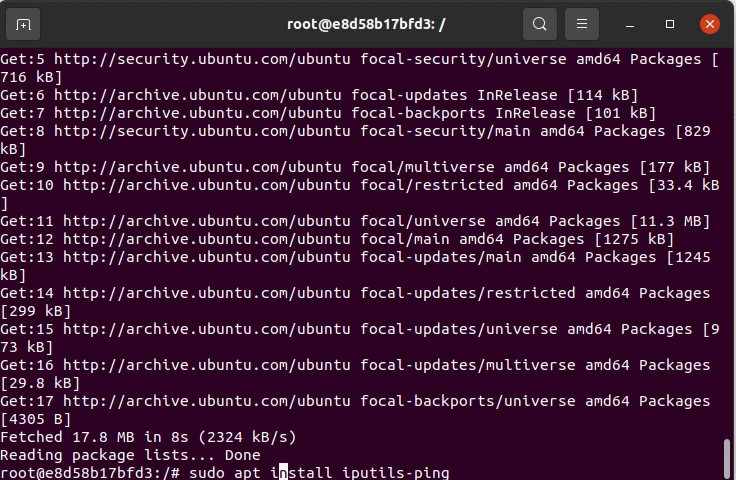
{"action": "key", "text": "Left"}
{"action": "key", "text": "Left"}
{"action": "key", "text": "Left"}
{"action": "key", "text": "BackSpace"}
{"action": "key", "text": "BackSpace"}
{"action": "key", "text": "BackSpace"}
{"action": "key", "text": "BackSpace"}
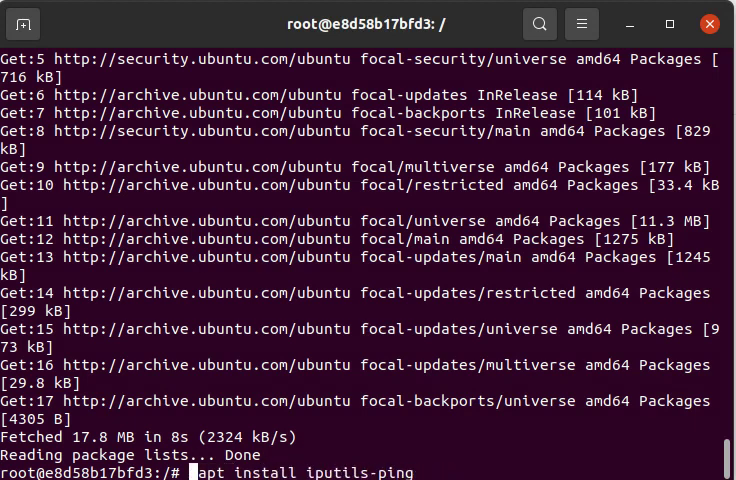
{"action": "key", "text": "Delete"}
{"action": "key", "text": "Return"}
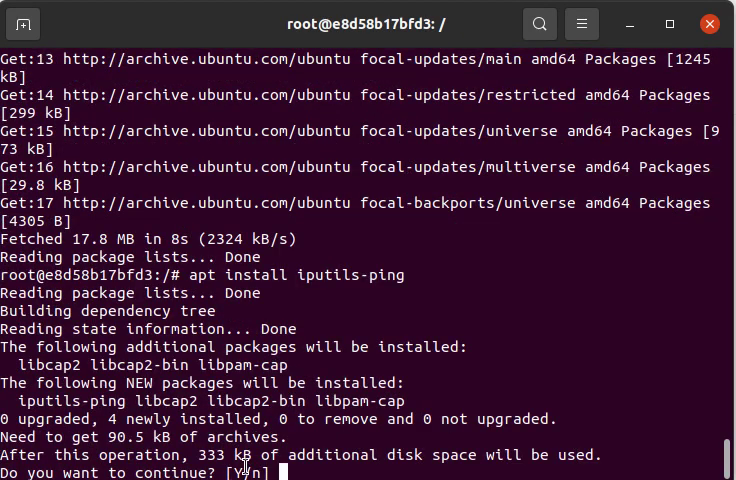
{"action": "key", "text": "Return"}
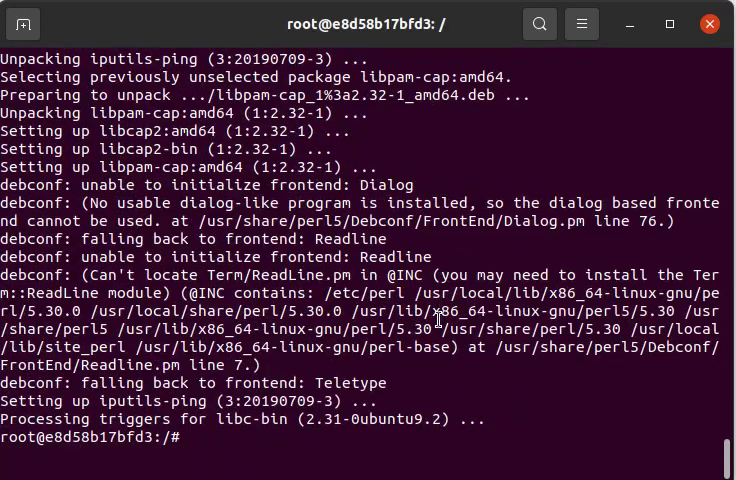
Step: Run 'ping google.com' in the container, getting replies from 64.233.177.113
{"action": "key", "text": "Return"}
{"action": "key", "text": "Return"}
{"action": "key", "text": "Return"}
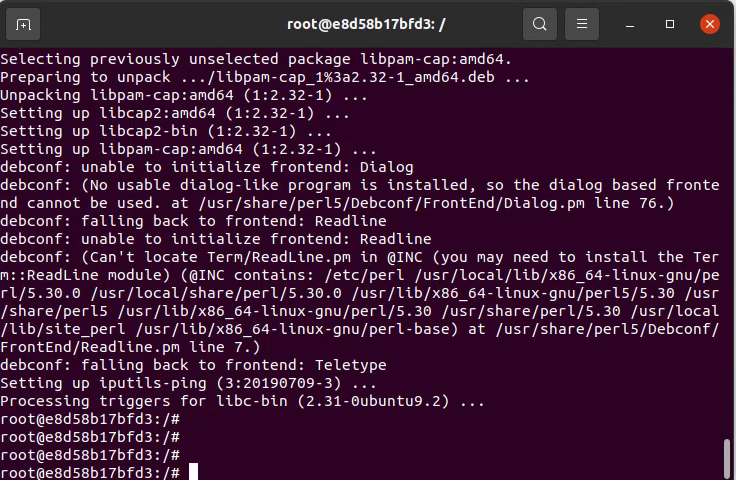
{"action": "key", "text": "Return"}
{"action": "key", "text": "Return"}
{"action": "type", "text": "ping "}
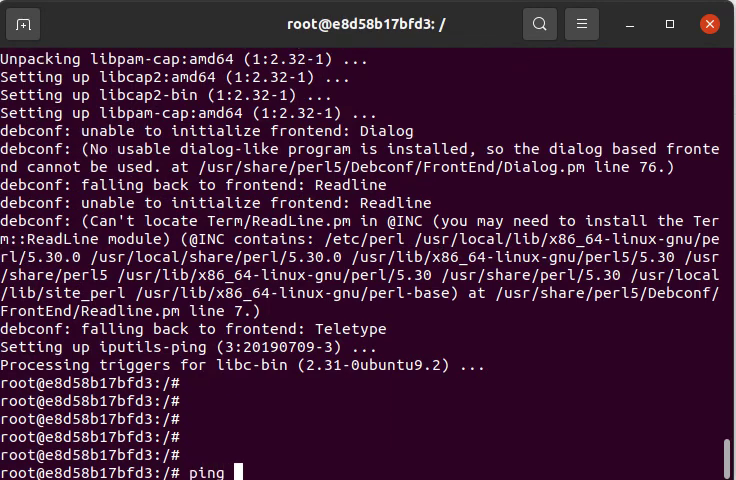
{"action": "type", "text": "google.com"}
{"action": "key", "text": "Return"}
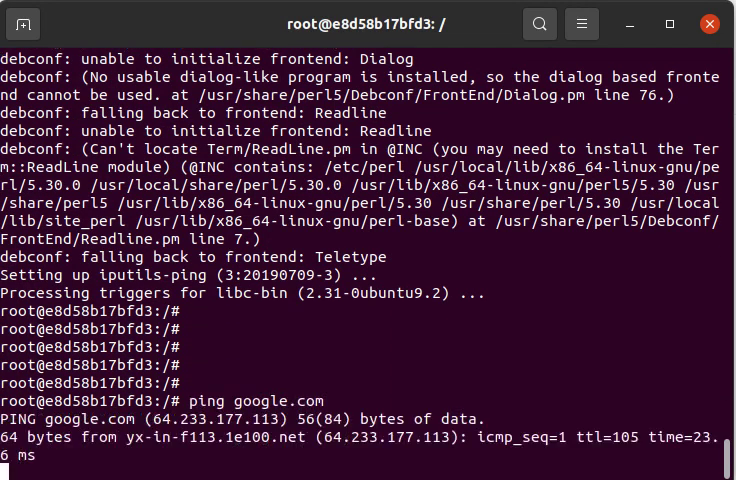